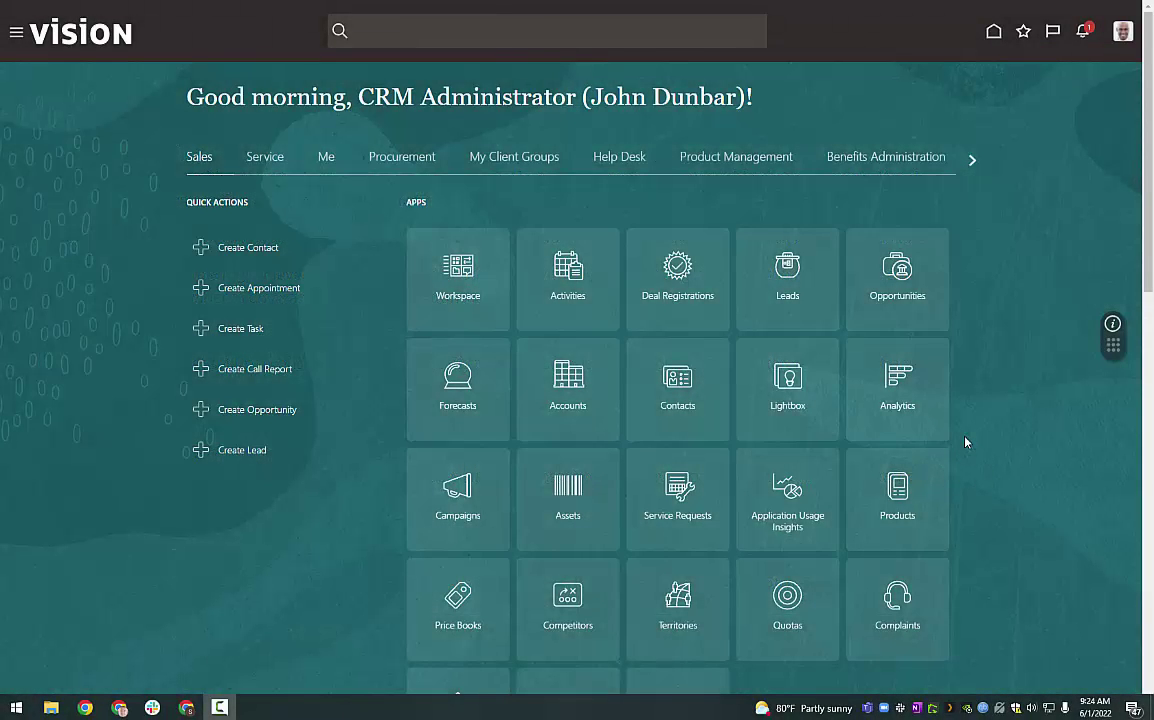
# Step: Open Setup and Maintenance on the Manufacturing and Supply Chain Materials Management offering
pyautogui.click(1120, 36)
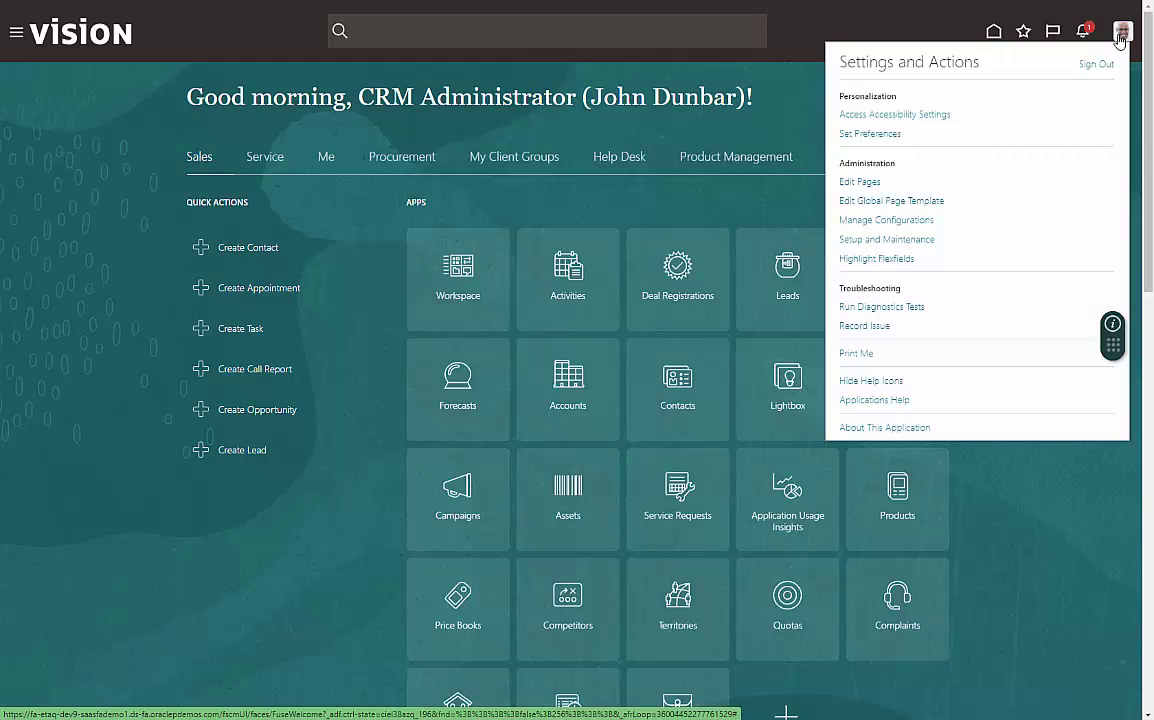
pyautogui.click(930, 240)
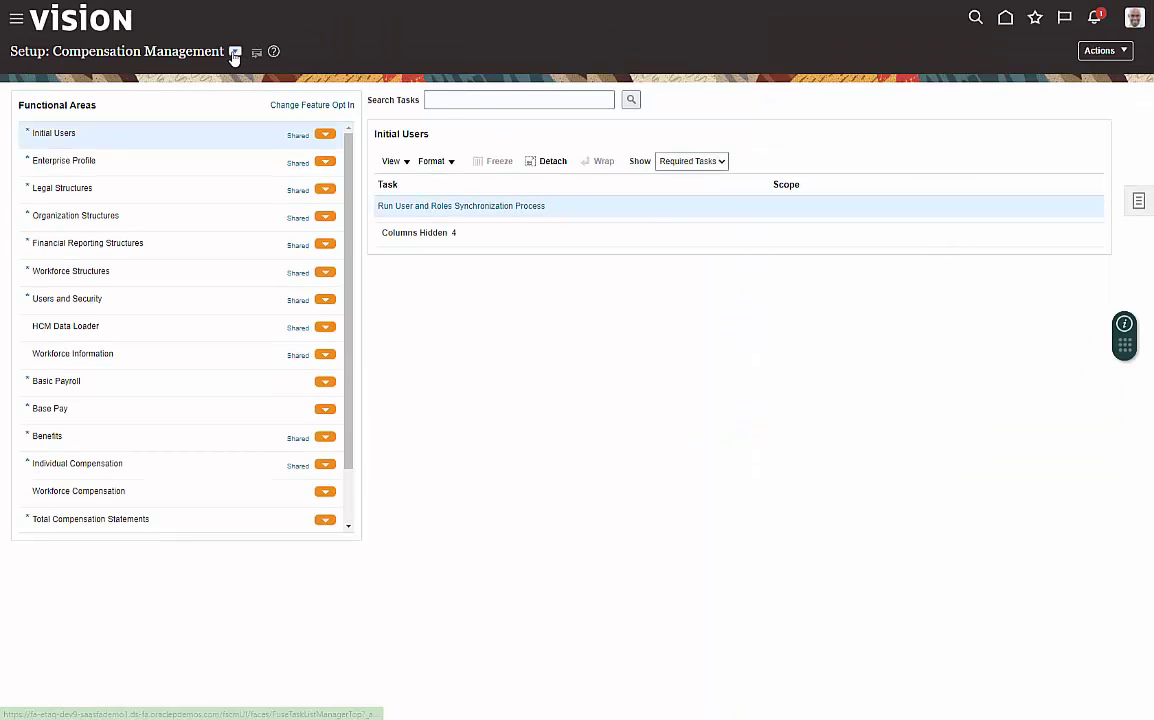
pyautogui.click(235, 51)
pyautogui.click(295, 225)
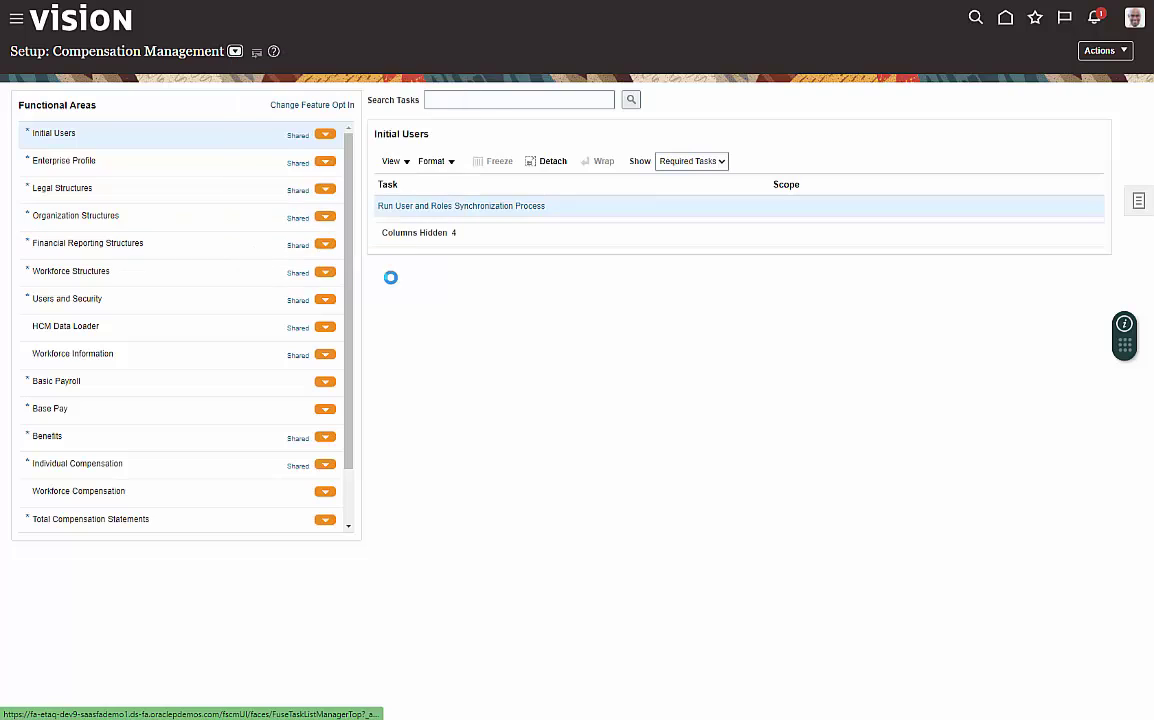
# Step: List the Inventory Management setup tasks and scroll through them
pyautogui.click(150, 468)
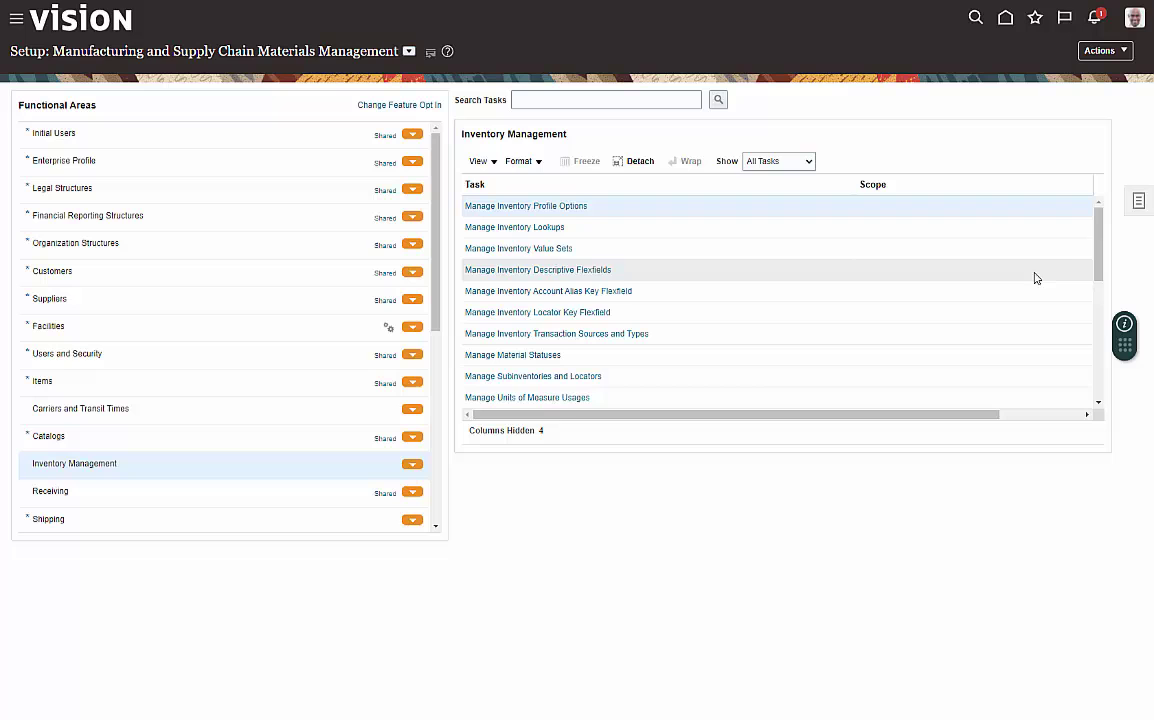
pyautogui.moveTo(1103, 250); pyautogui.dragTo(1108, 325)
pyautogui.scroll(-5, 1108, 325)
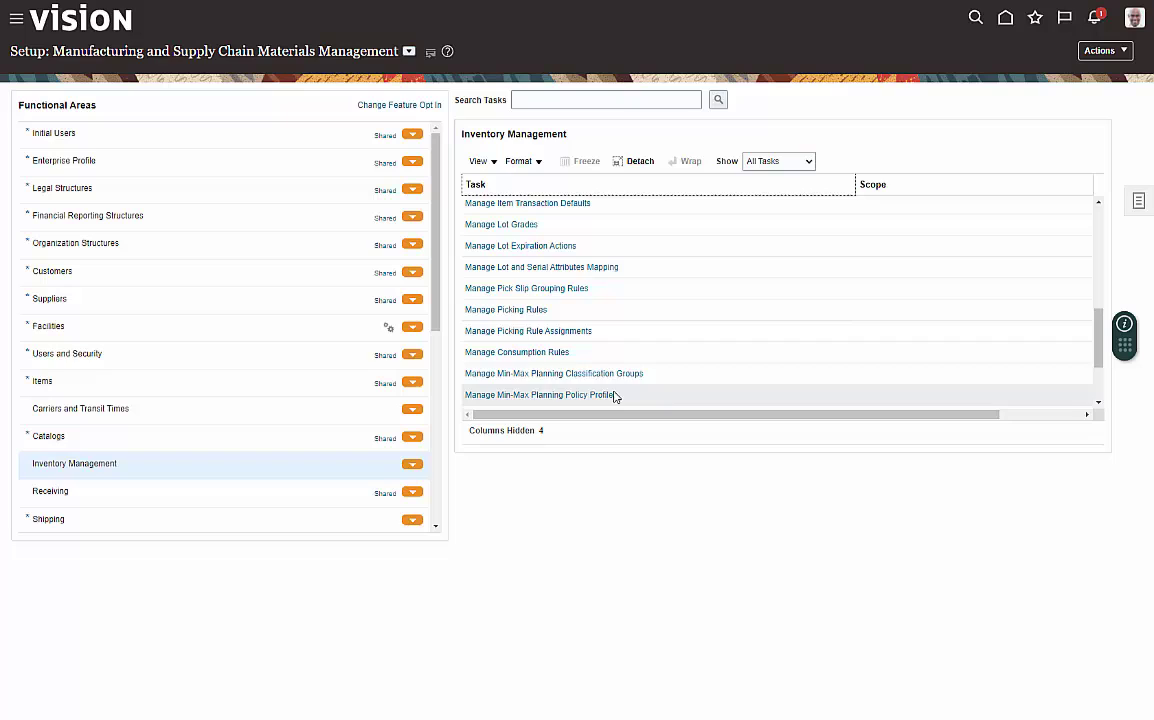
# Step: Open the Manage Consumption Rules task from the Inventory Management task list
pyautogui.click(531, 355)
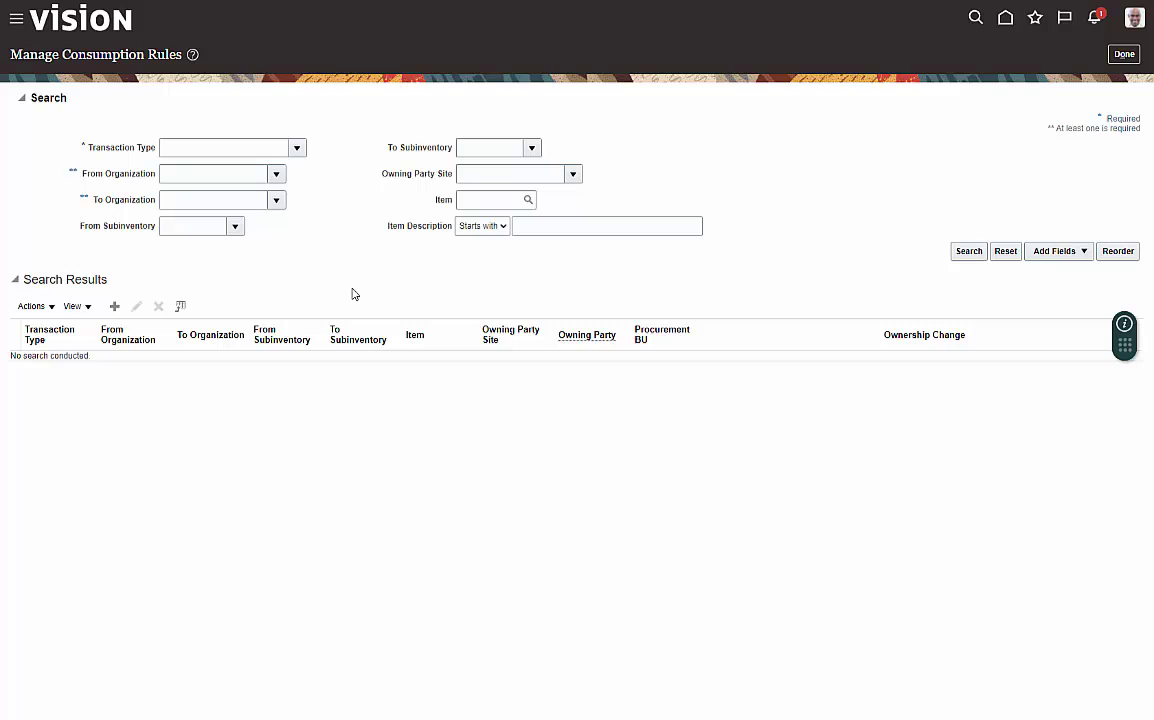
# Step: Search consumption rules for Subinventory Transfer from organization 001, finding the Inspection to Stores rule
pyautogui.click(296, 147)
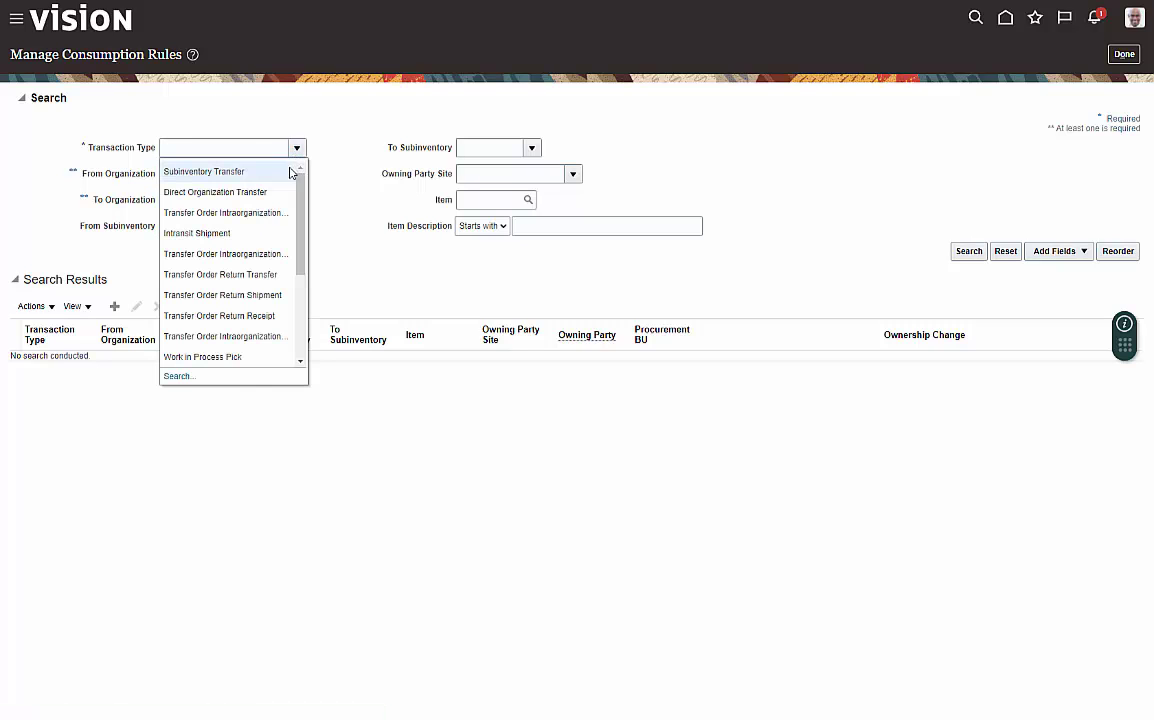
pyautogui.click(289, 172)
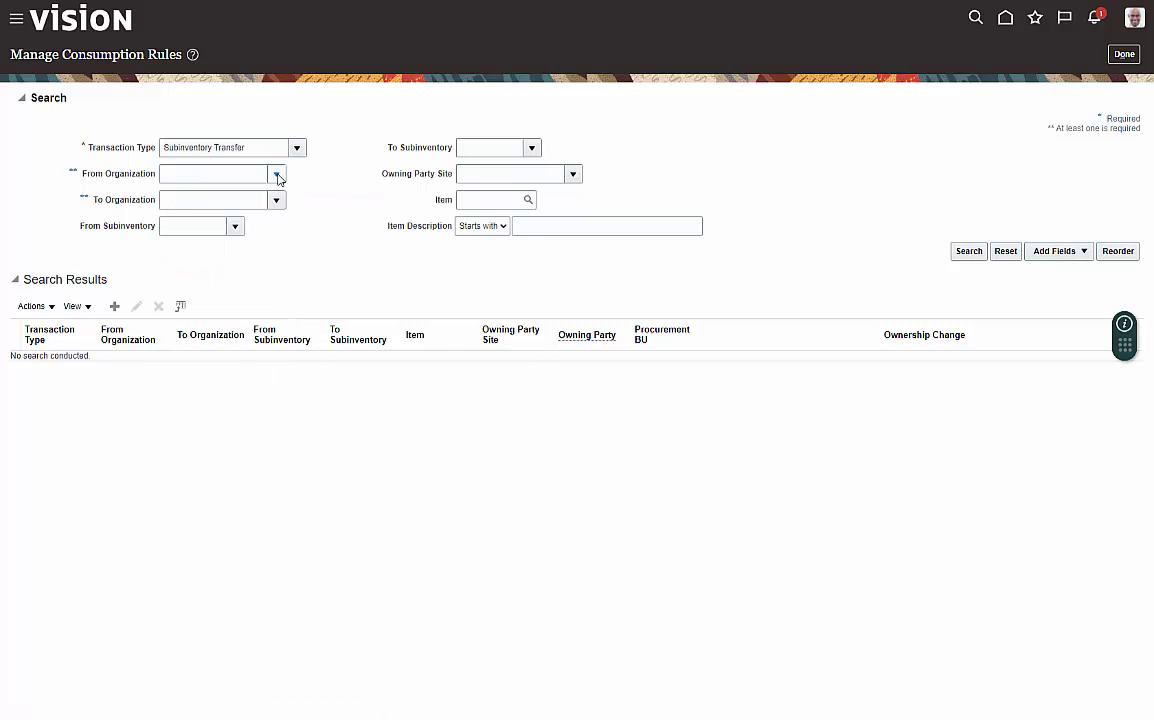
pyautogui.click(278, 176)
pyautogui.click(283, 196)
pyautogui.click(966, 254)
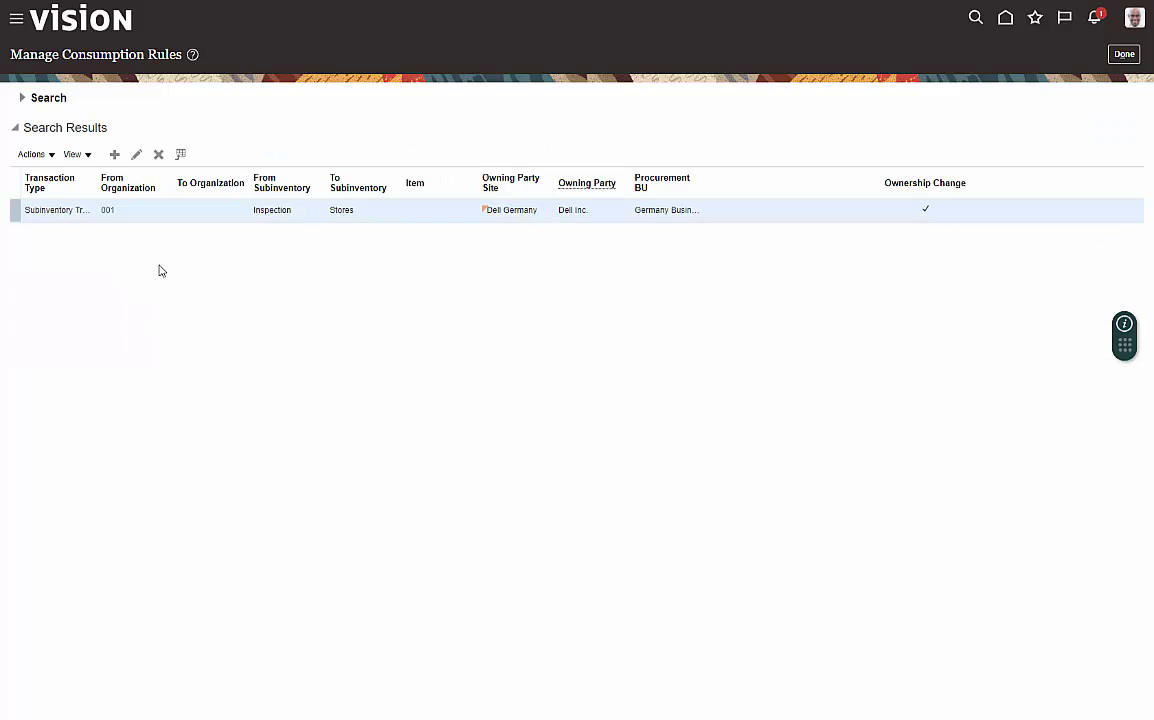
pyautogui.click(141, 159)
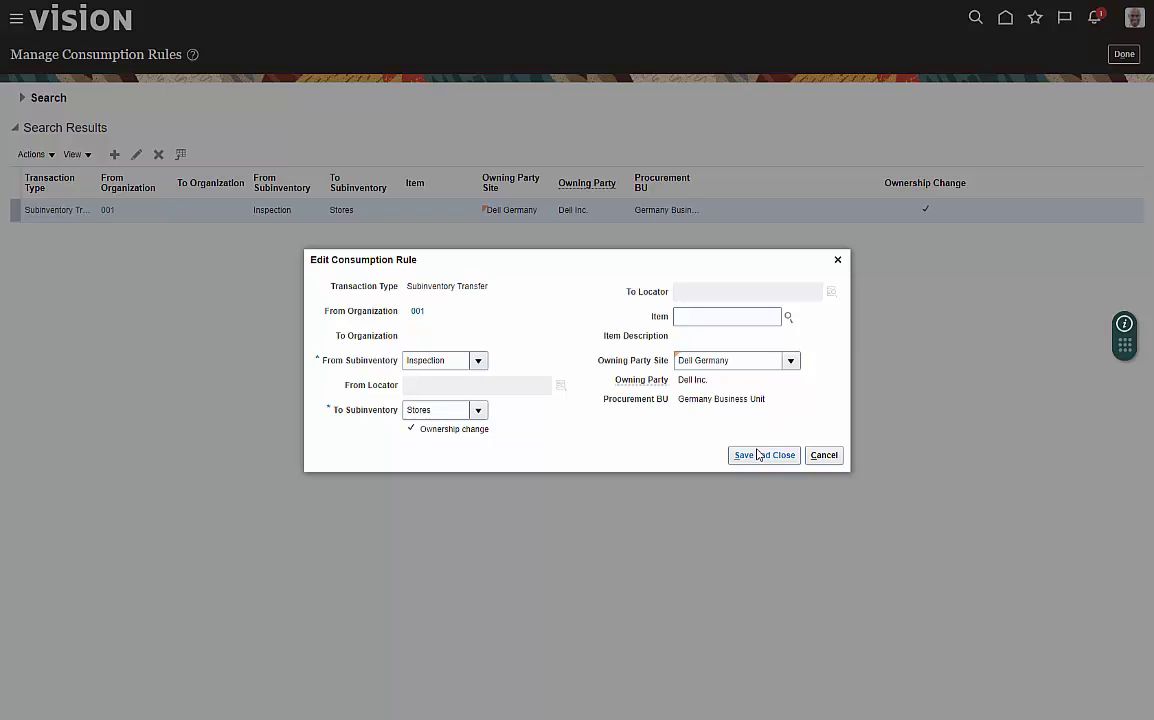
pyautogui.click(760, 455)
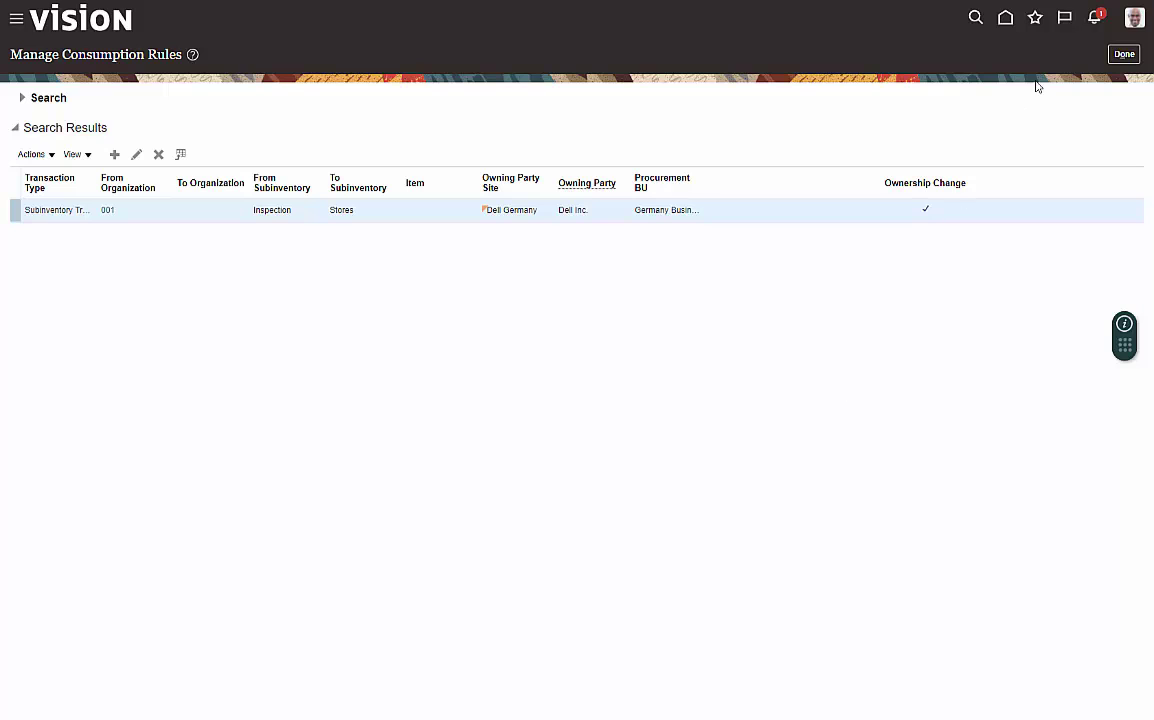
# Step: Leave with Done and reopen Manage Consumption Rules with an empty search
pyautogui.click(1121, 56)
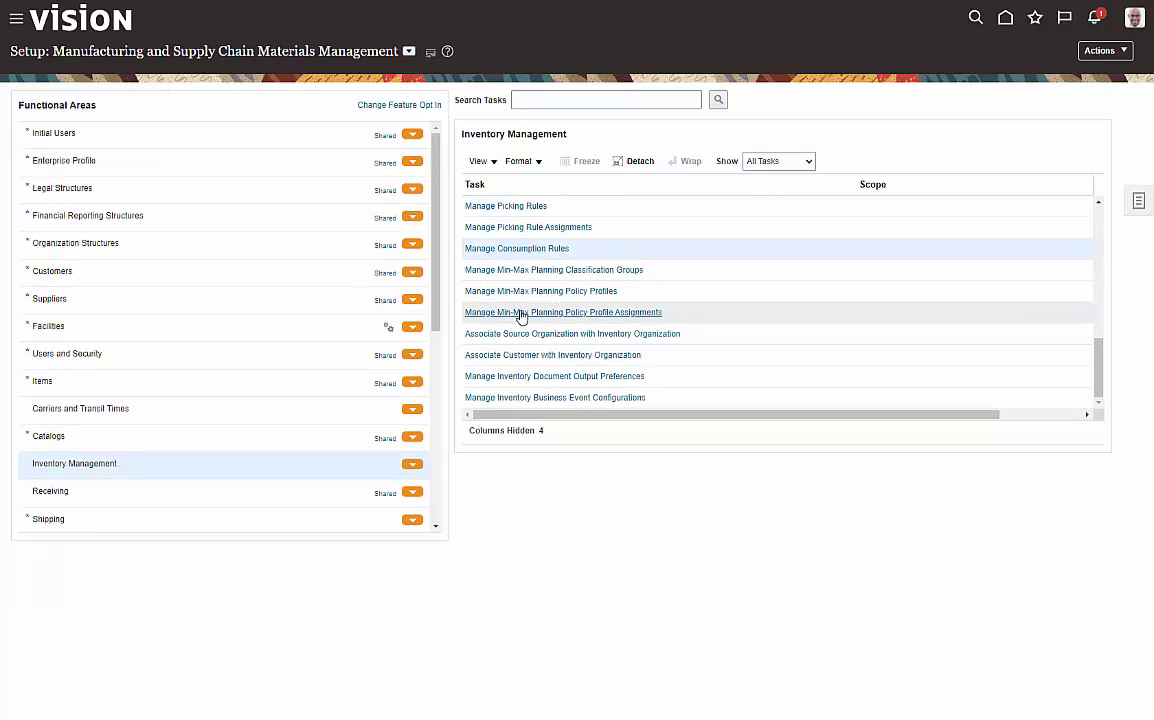
pyautogui.click(511, 249)
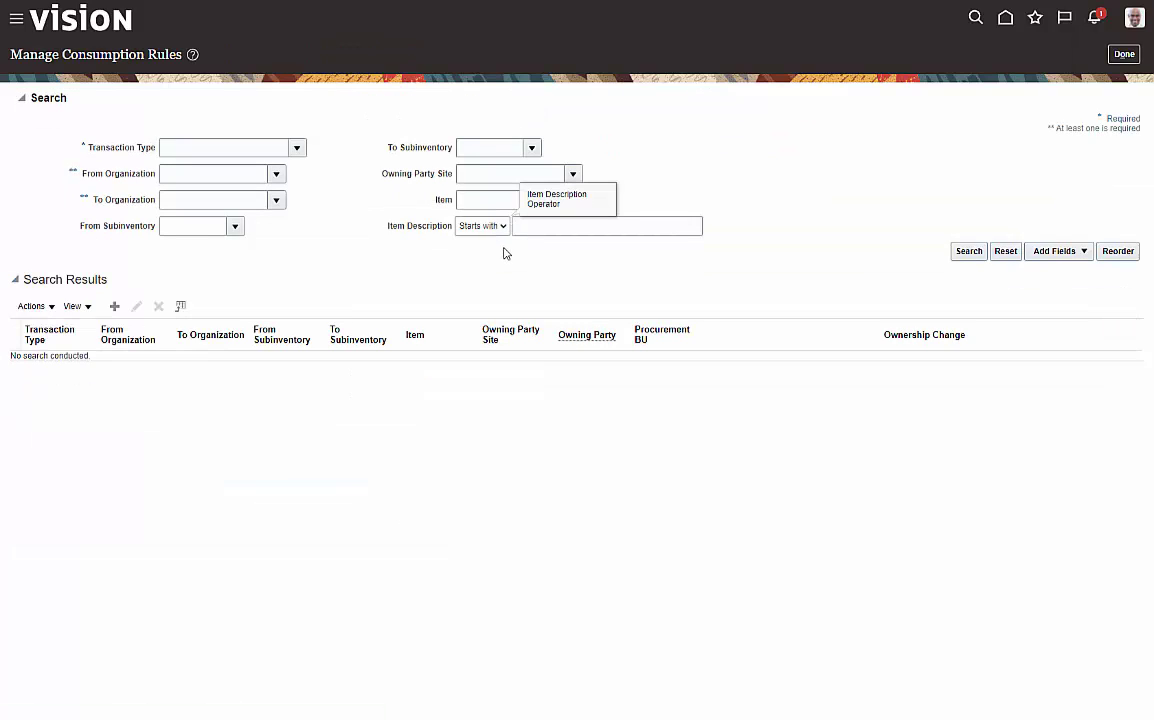
# Step: Add a new consumption rule with type Subinventory Transfer and from organization 001
pyautogui.click(115, 307)
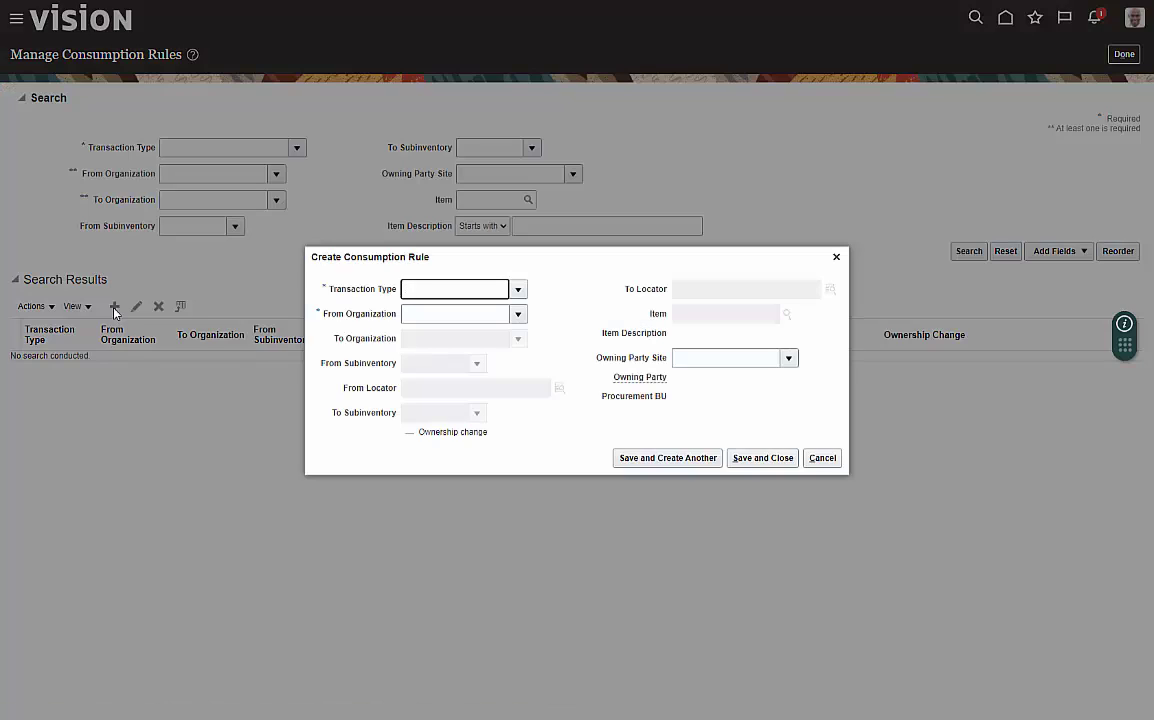
pyautogui.click(518, 289)
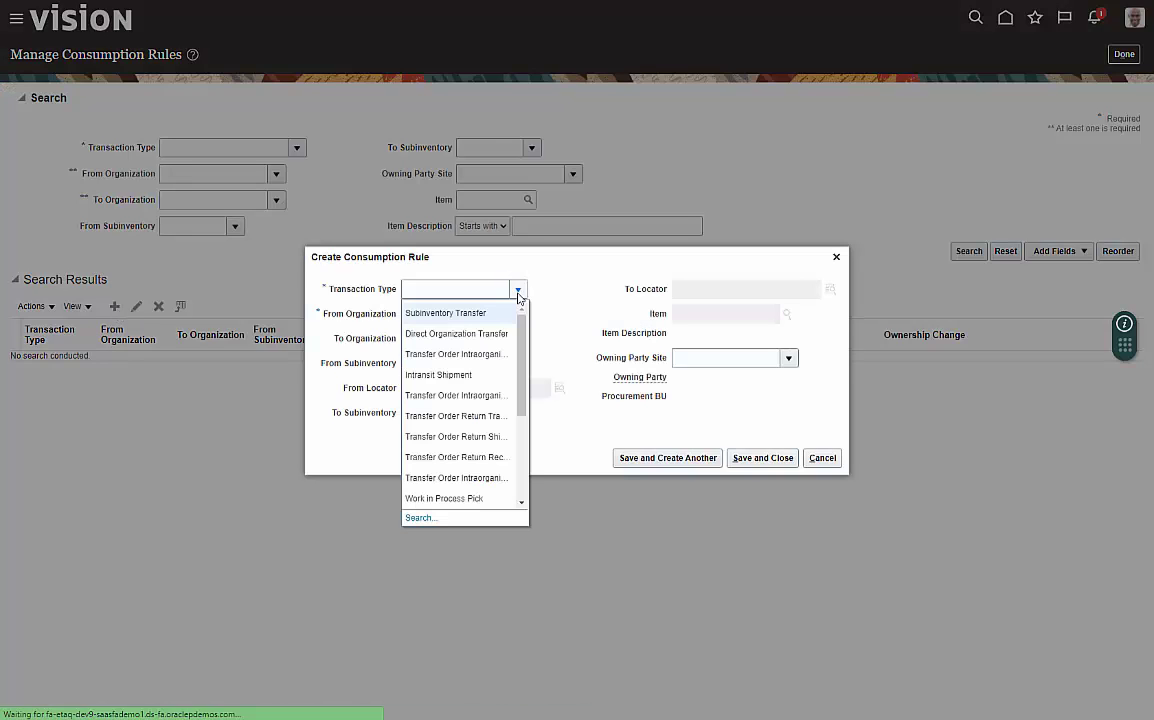
pyautogui.click(489, 316)
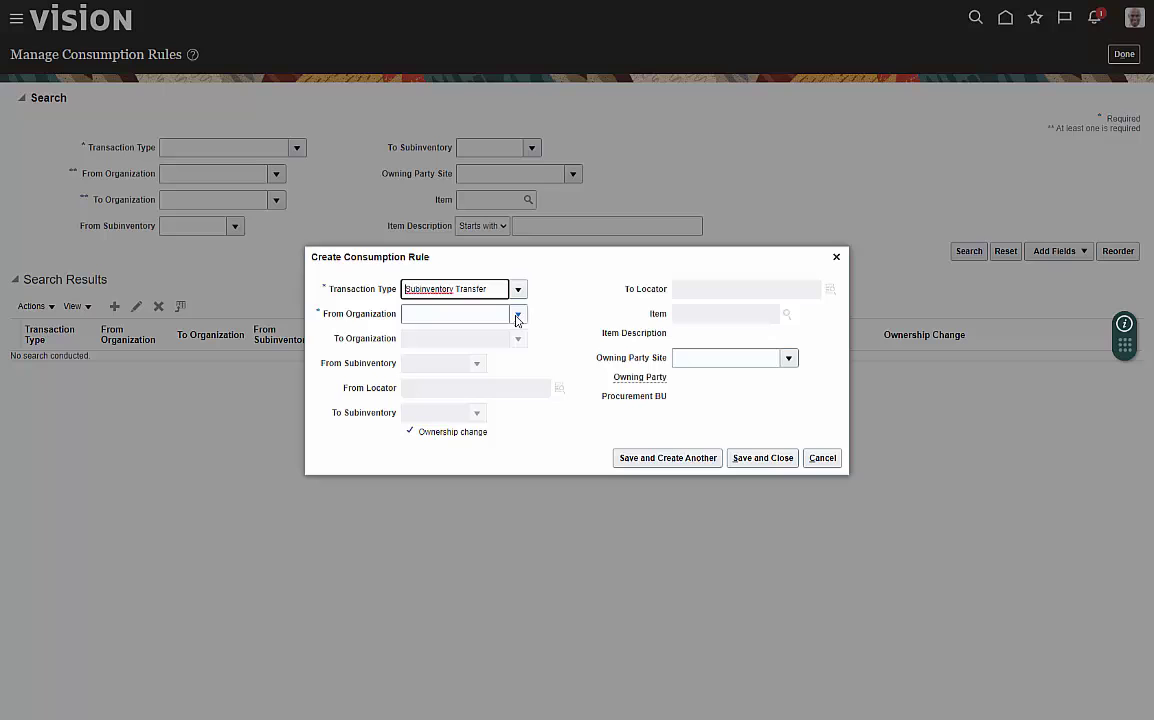
pyautogui.click(518, 316)
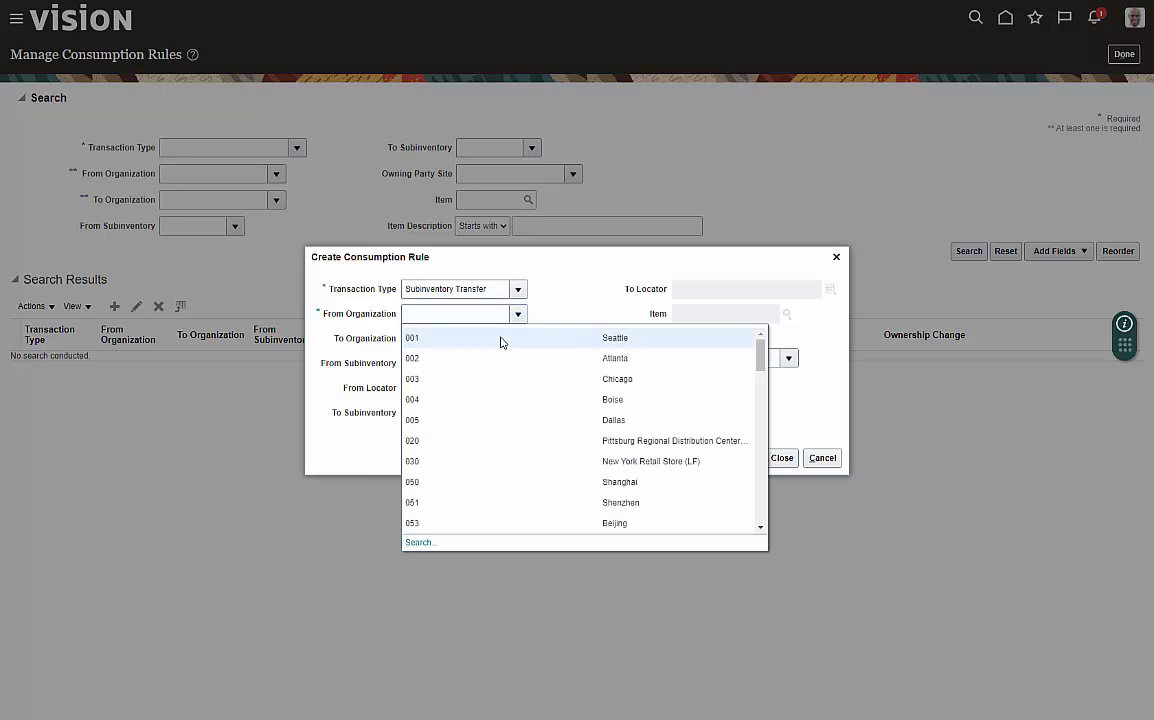
pyautogui.click(501, 342)
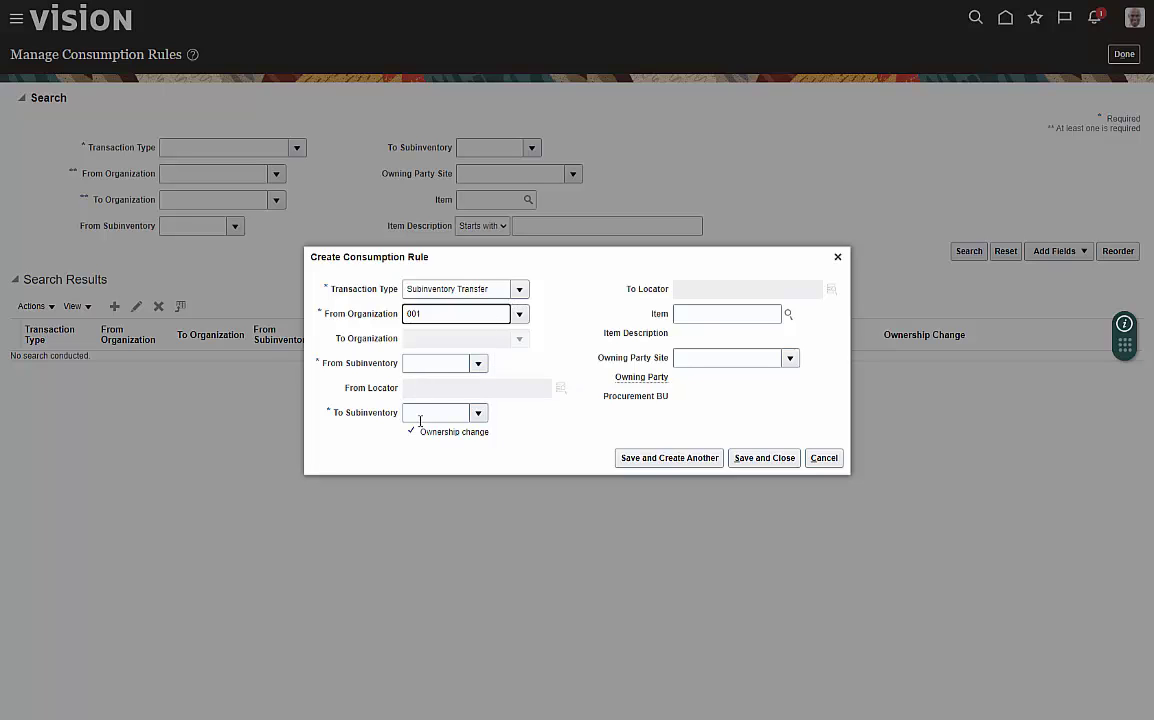
# Step: Switch the new rule's transaction type to Direct Organization Transfer after reviewing the other types
pyautogui.click(519, 289)
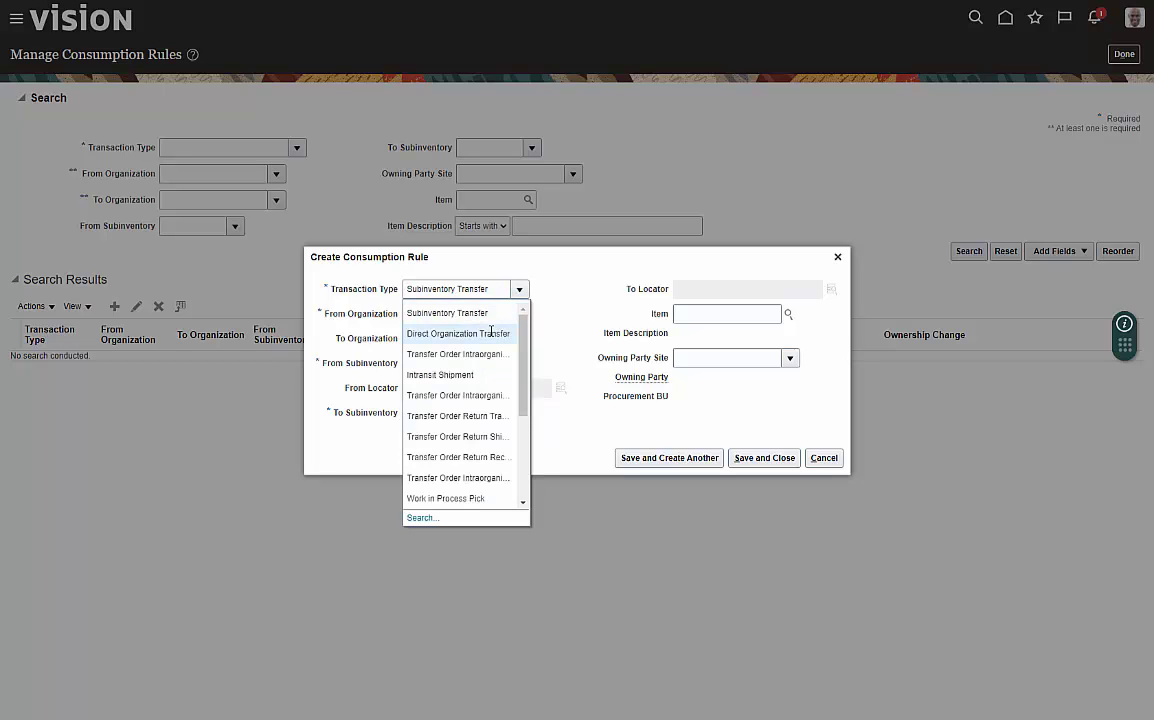
pyautogui.press('Escape')
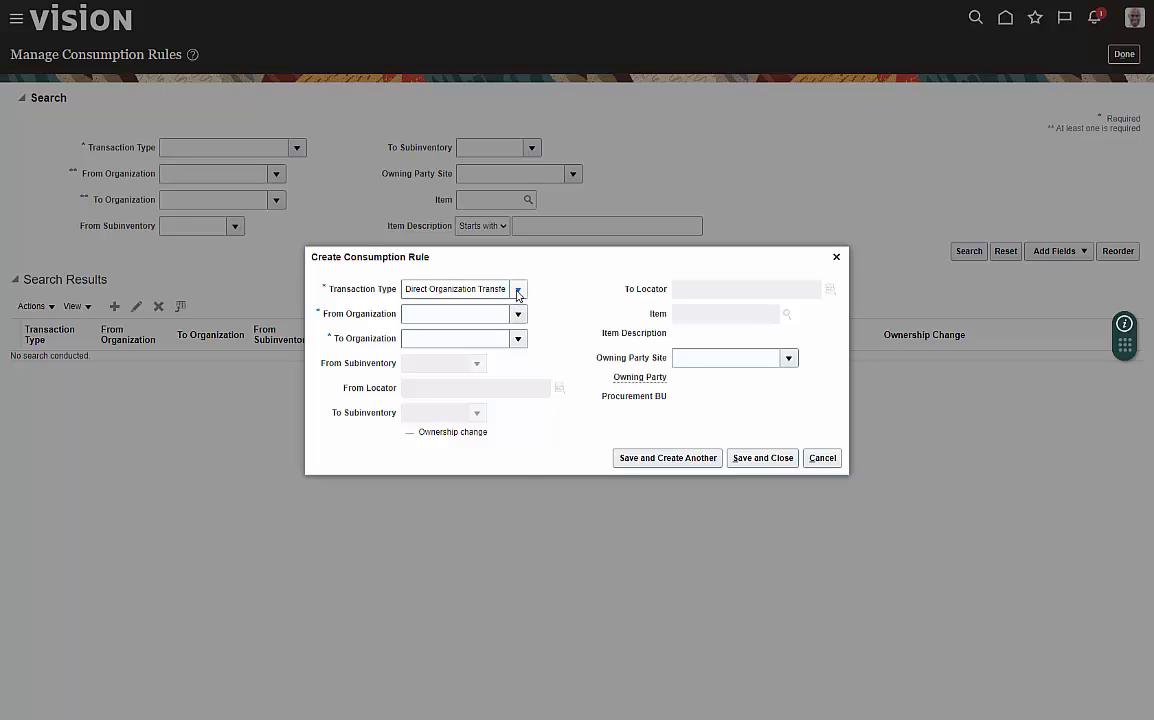
pyautogui.click(518, 289)
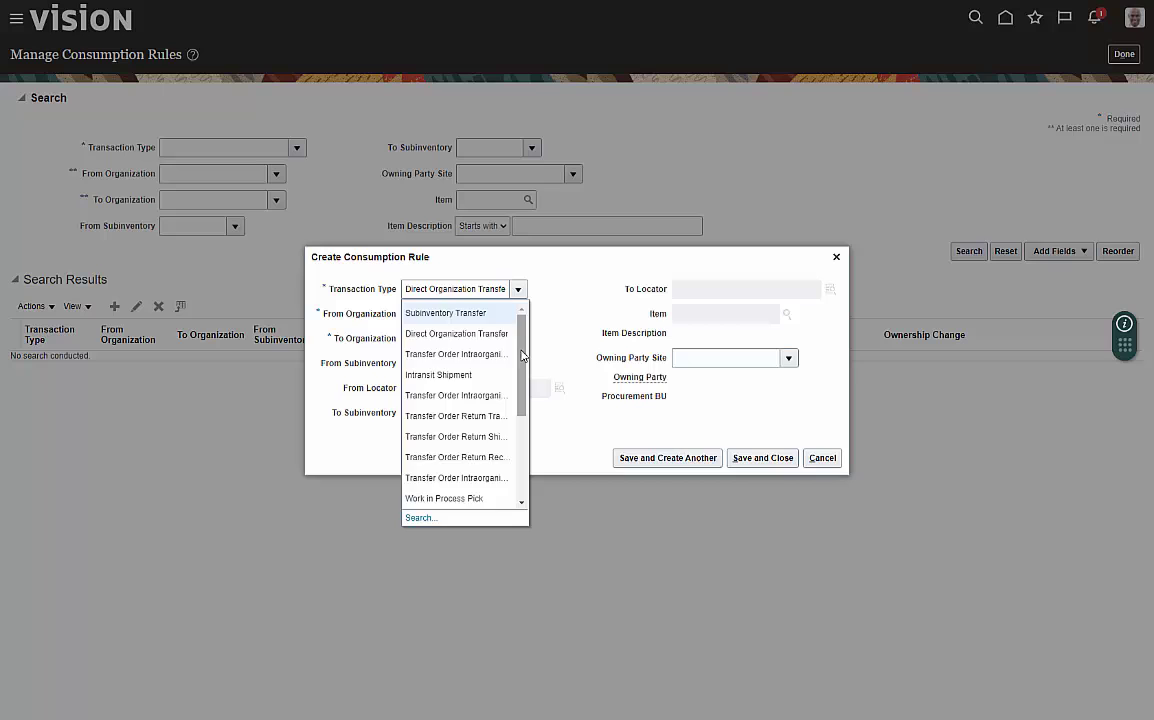
pyautogui.scroll(-2, 520, 380)
pyautogui.moveTo(520, 380); pyautogui.dragTo(520, 444)
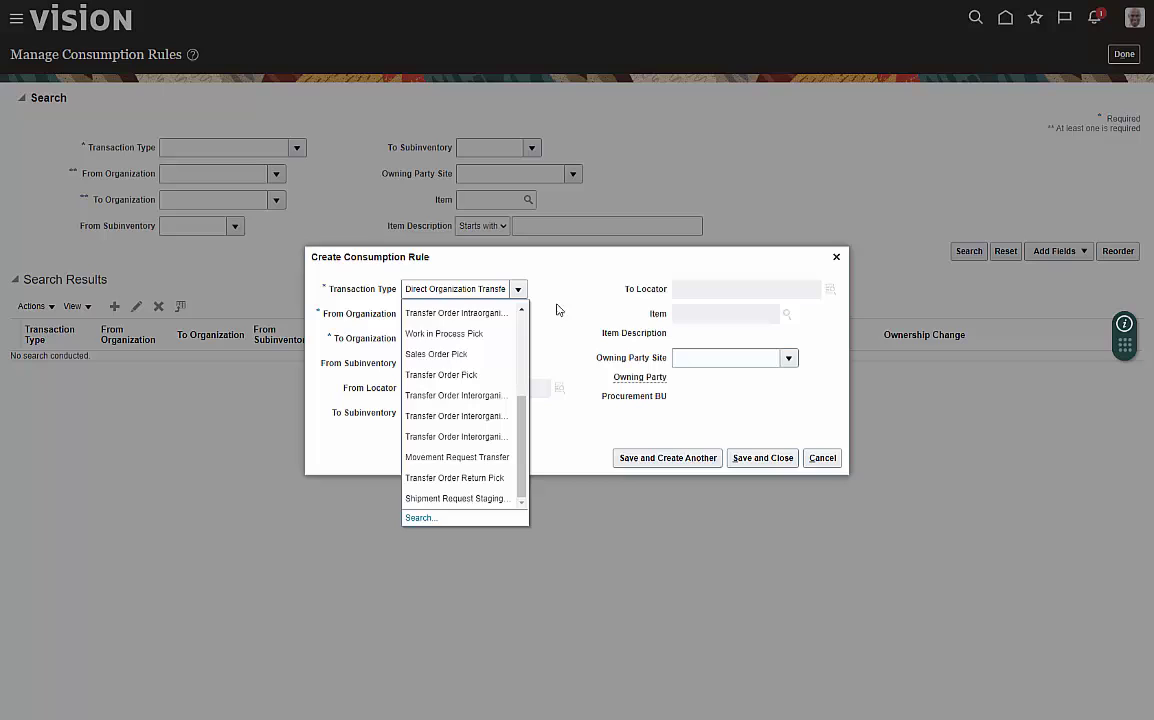
pyautogui.click(550, 412)
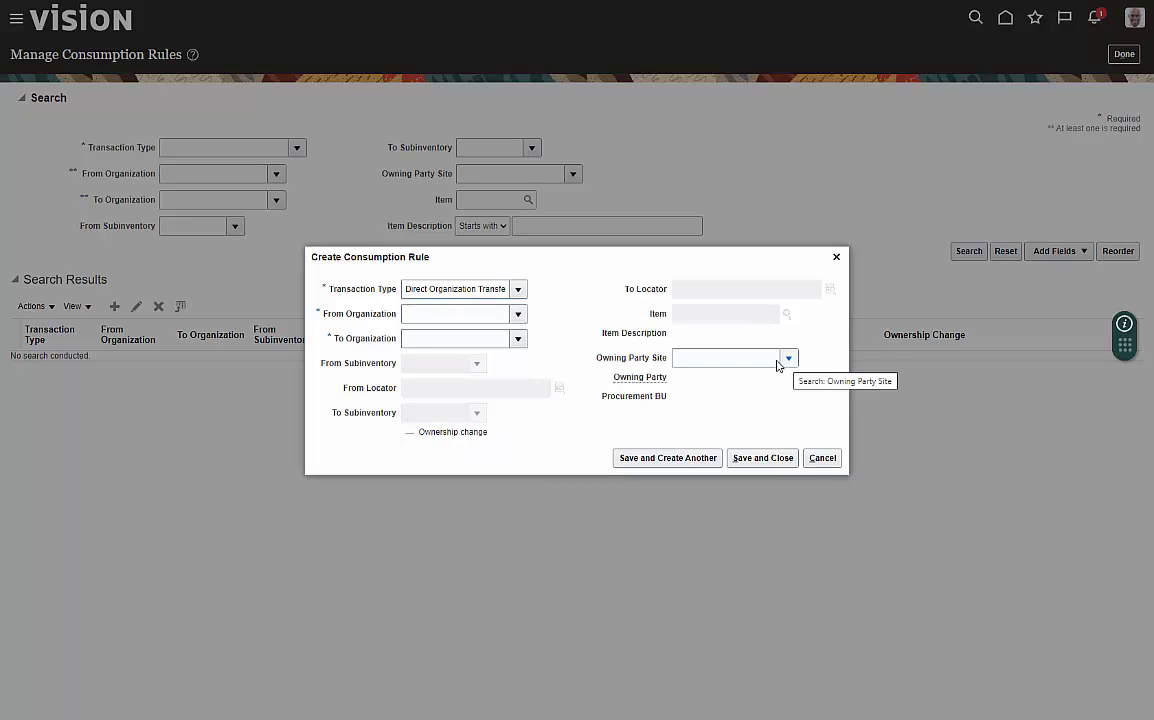
# Step: Enter 'dell' as the owning party site and browse matching sites without selecting one
pyautogui.click(732, 360)
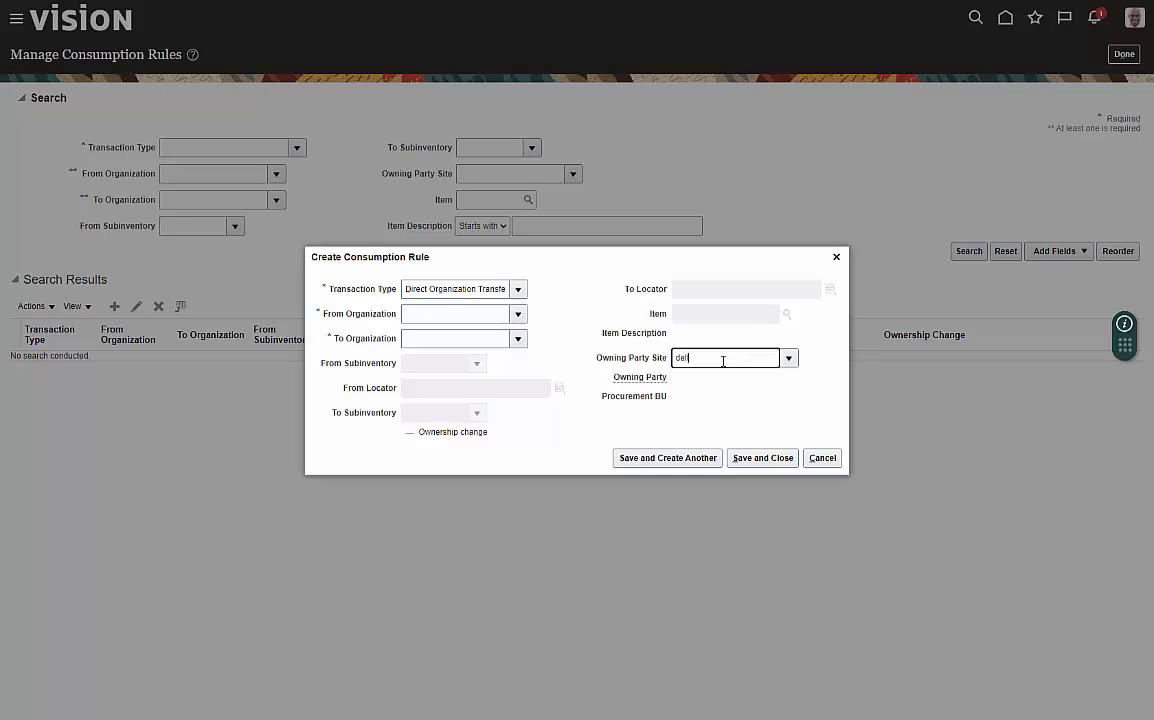
pyautogui.click(790, 362)
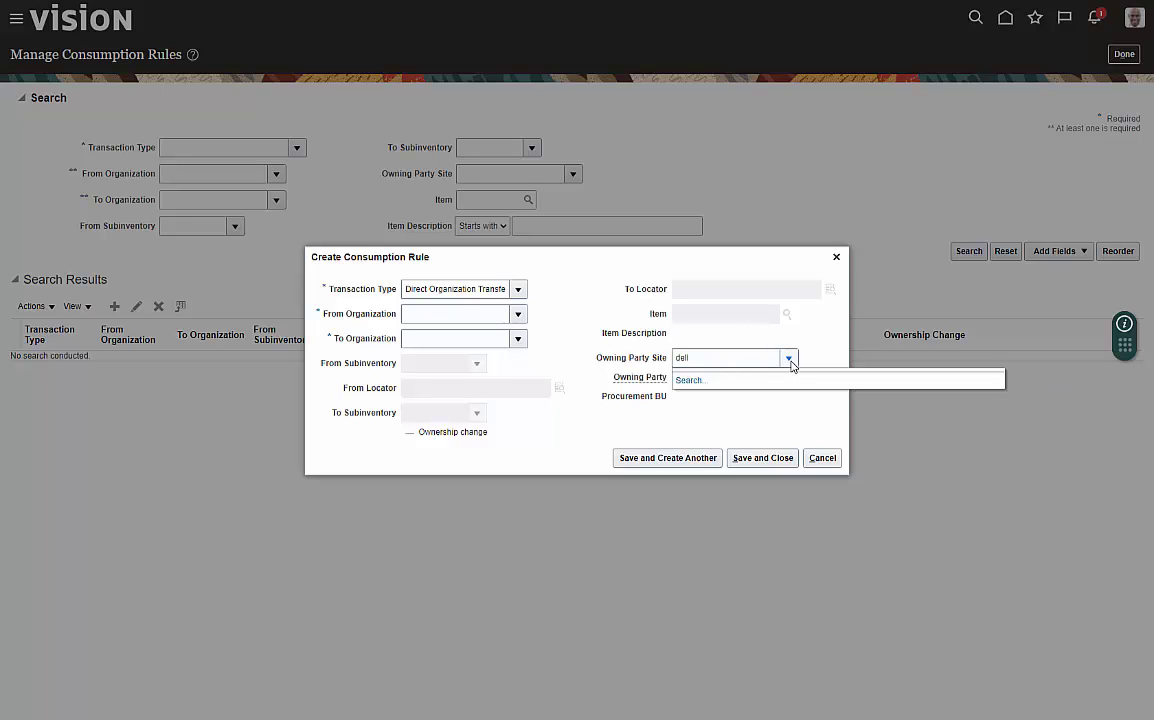
pyautogui.click(687, 382)
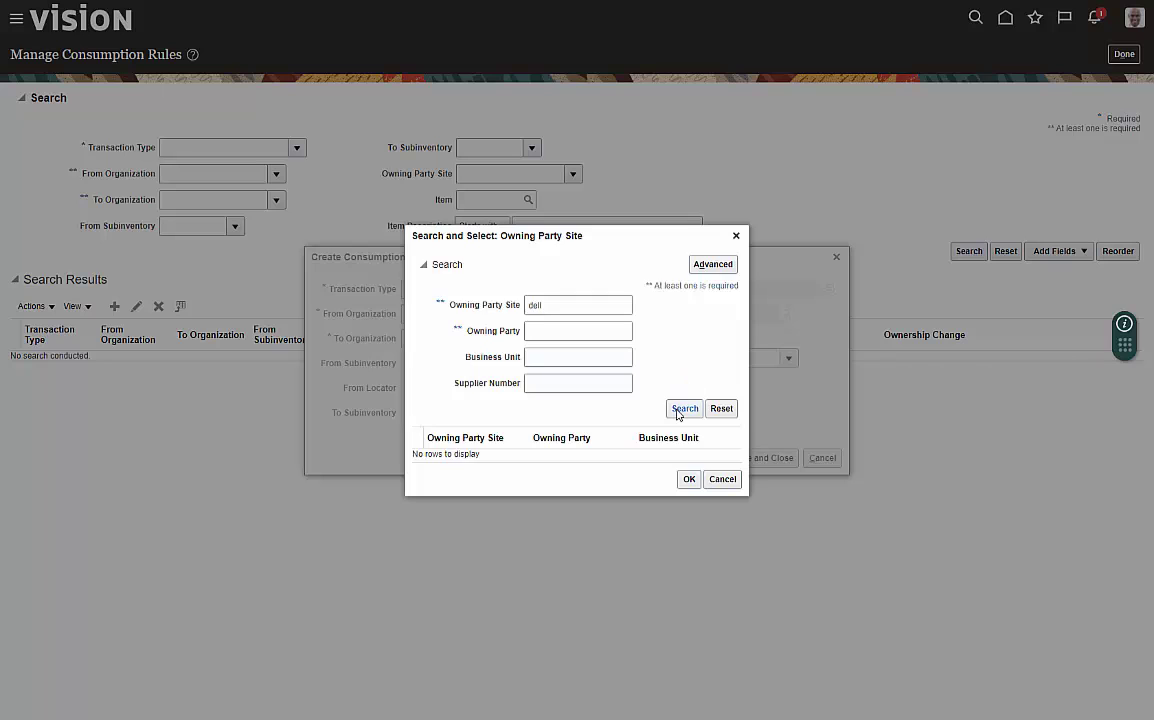
pyautogui.click(683, 409)
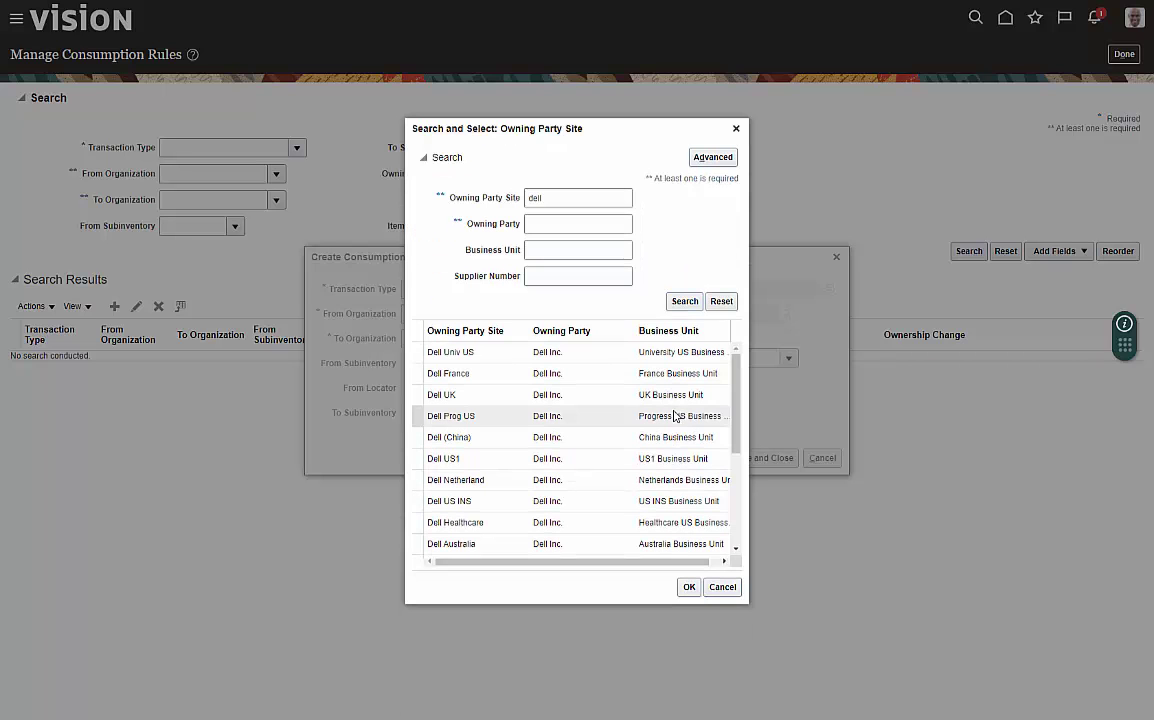
pyautogui.moveTo(736, 389)
pyautogui.mouseDown()
pyautogui.moveTo(731, 506)
pyautogui.moveTo(735, 381)
pyautogui.mouseUp()
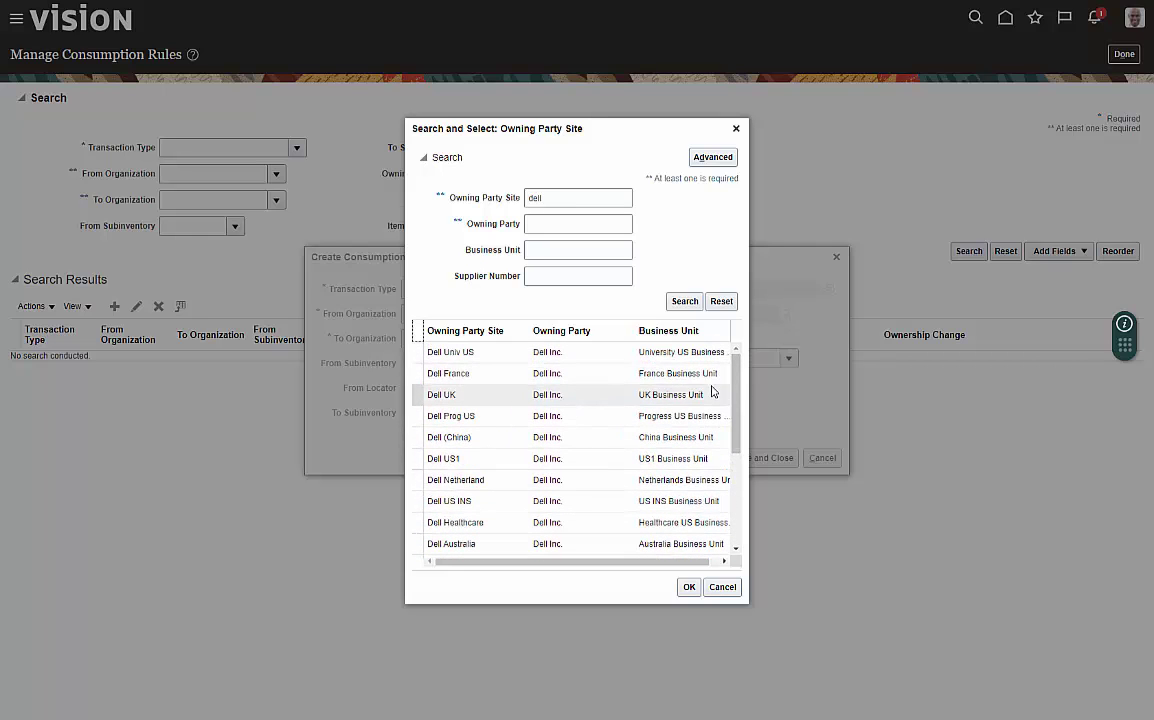
pyautogui.click(725, 588)
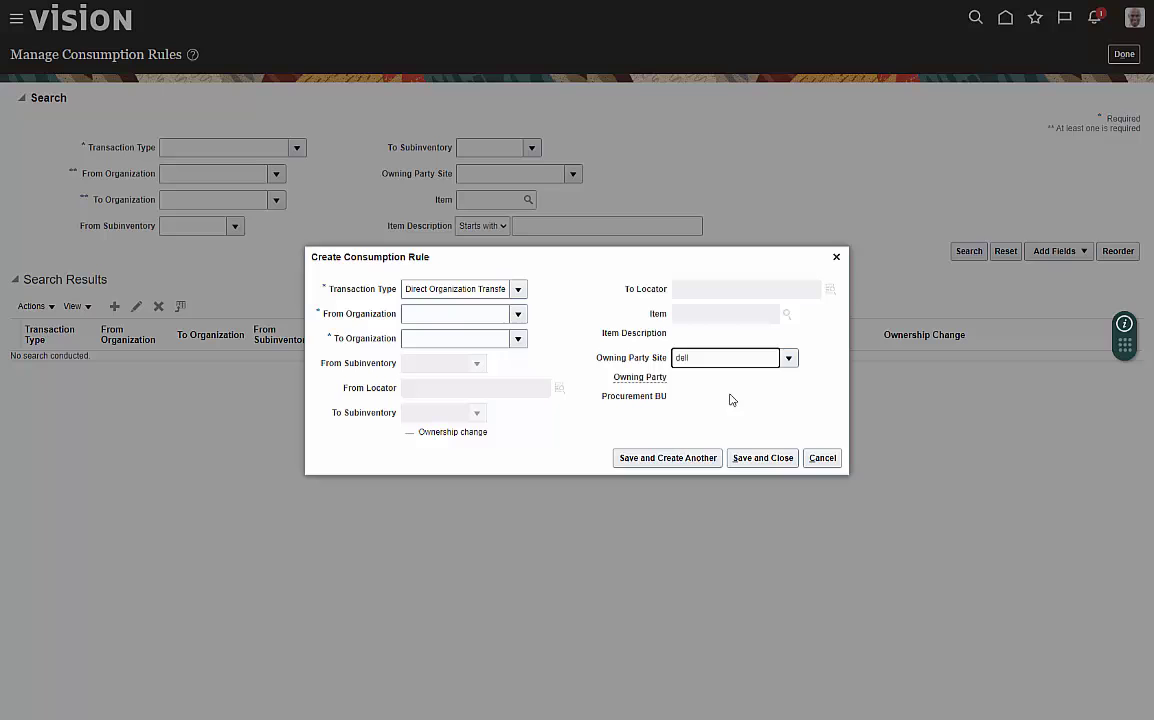
# Step: Cancel the unsaved consumption rule and exit the Manage Consumption Rules page
pyautogui.click(829, 463)
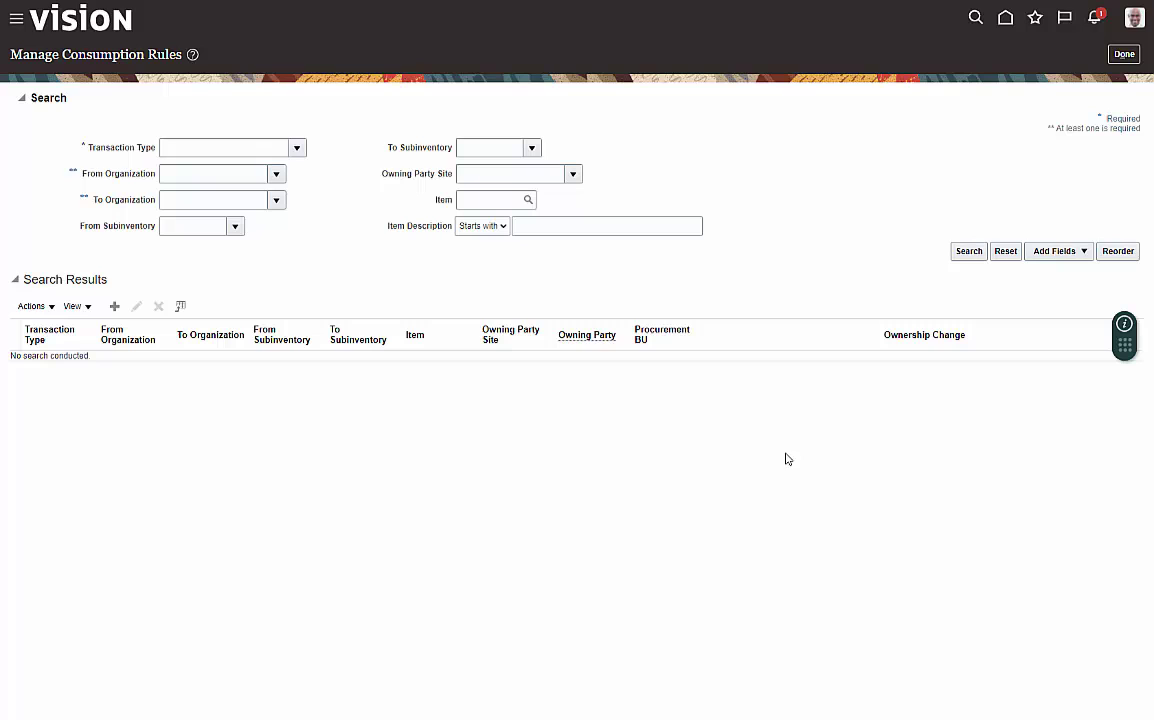
pyautogui.click(1124, 56)
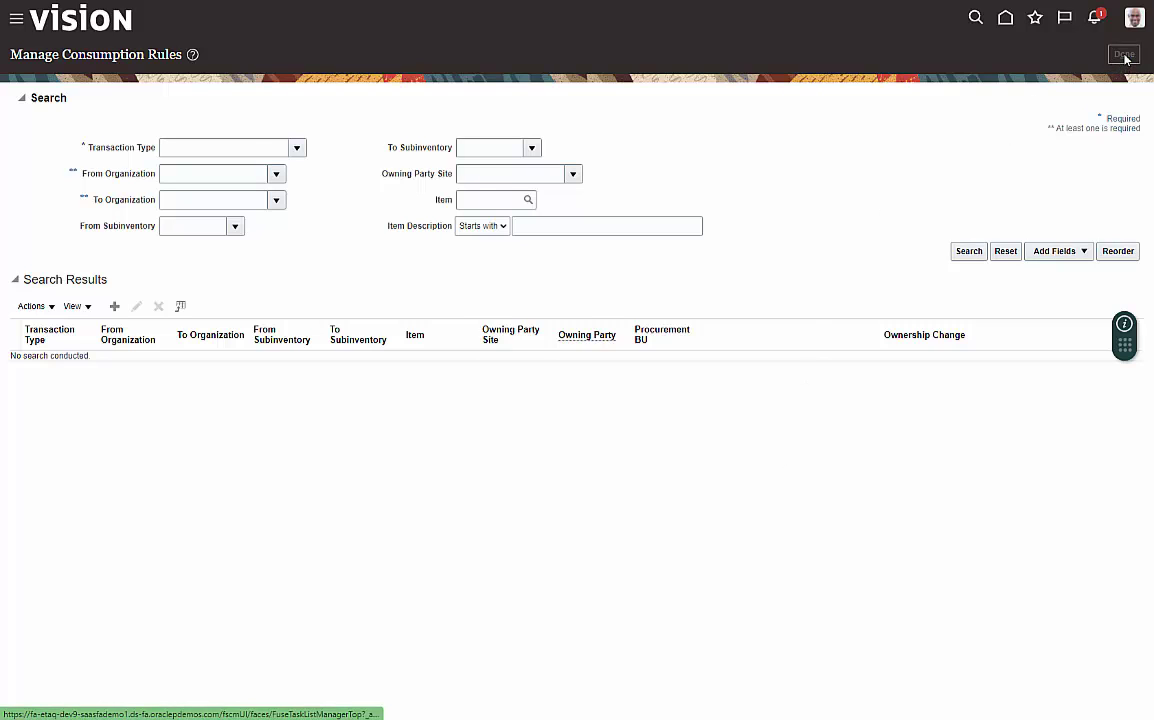